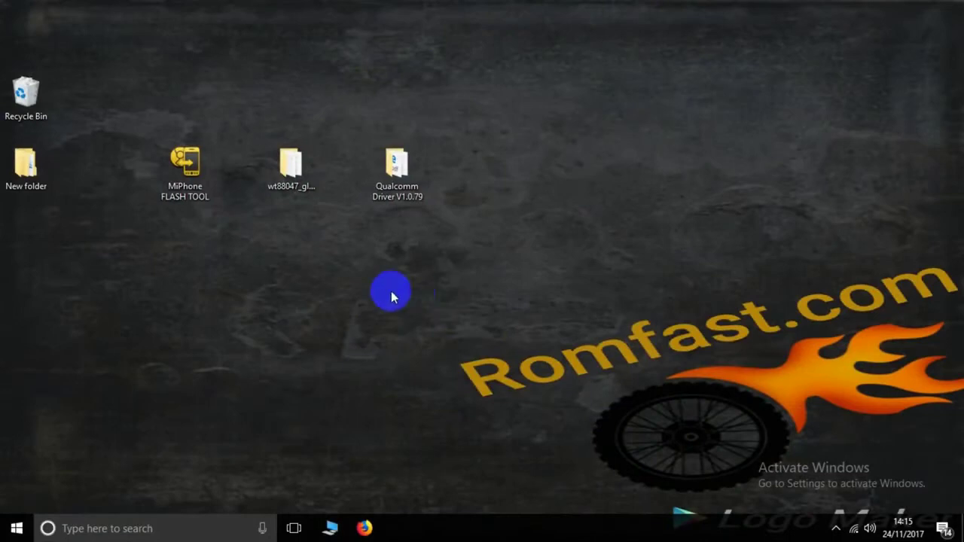
- Drag the Qualcomm Driver V1.0.79 desktop folder right, past the wt88047 folder
left_click_drag(391, 291, 760, 380)
left_click_drag(404, 180, 557, 172)
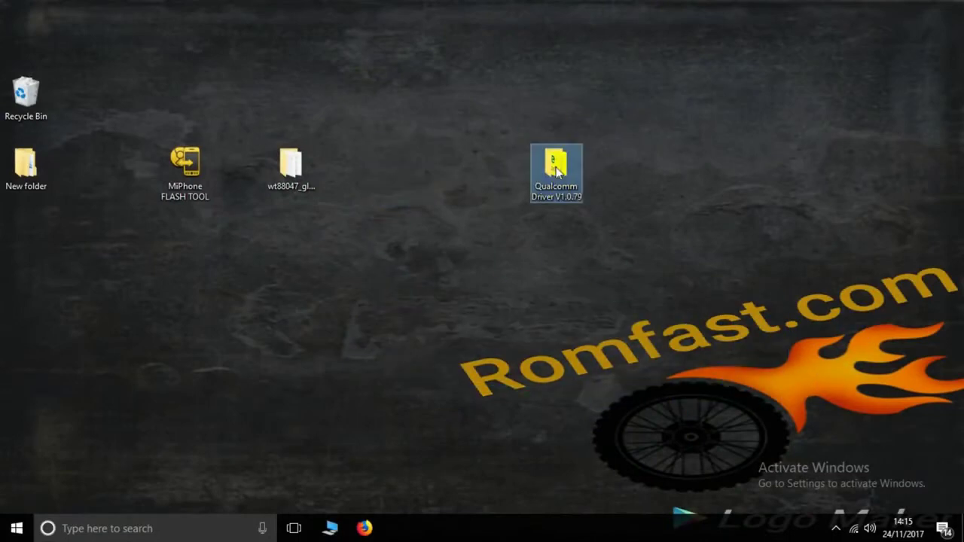
- Check the Qualcomm Driver folder's contents, then reposition it and the MiPhone FLASH TOOL shortcut
double_click(553, 178)
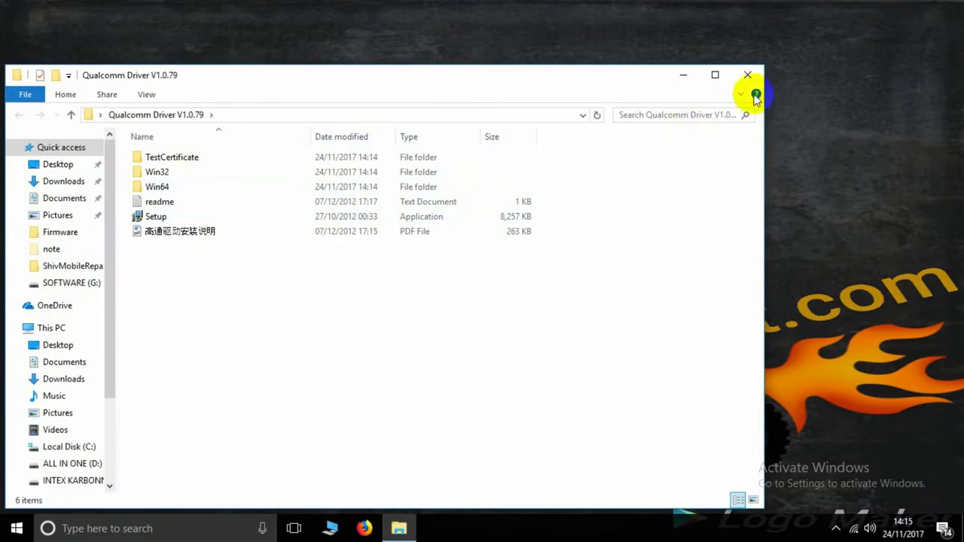
left_click(746, 74)
left_click_drag(576, 174, 23, 331)
left_click(197, 173)
left_click_drag(207, 178, 525, 177)
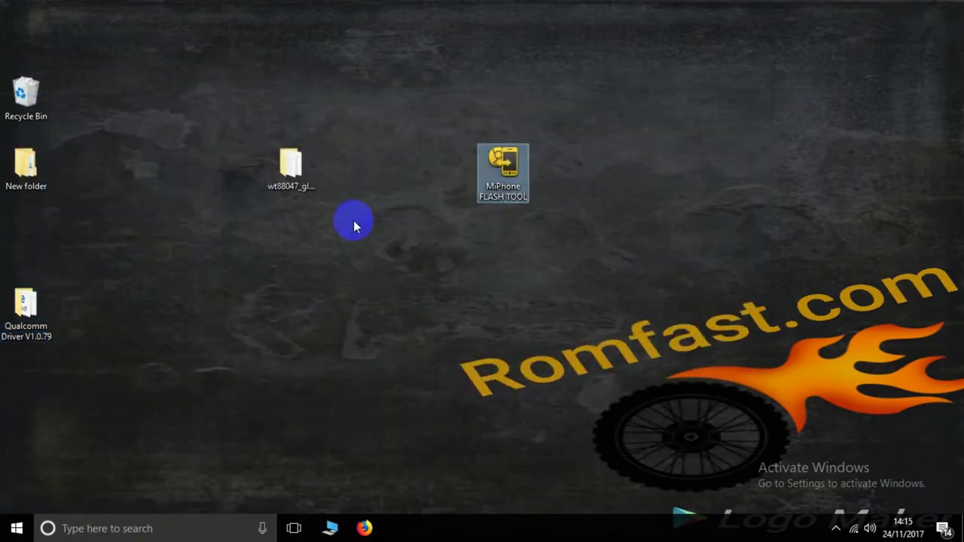
- Inspect the wt88047 firmware folder, copy it, and open This PC
left_click(305, 184)
right_click(307, 200)
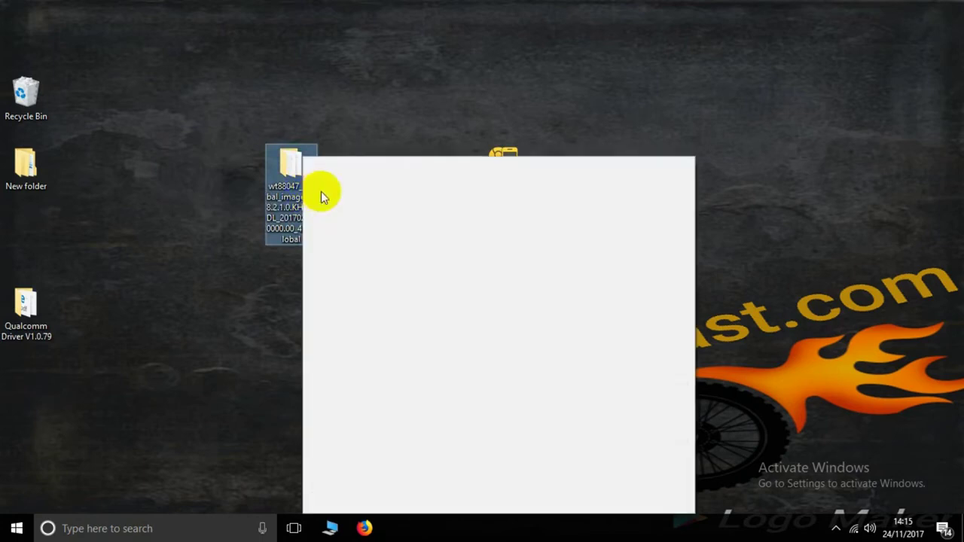
left_click(335, 164)
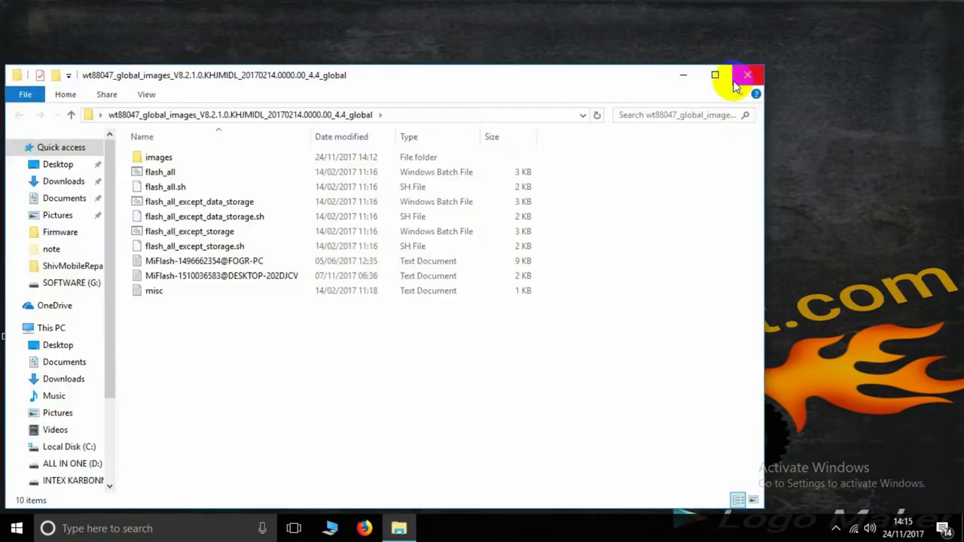
left_click(745, 76)
right_click(308, 174)
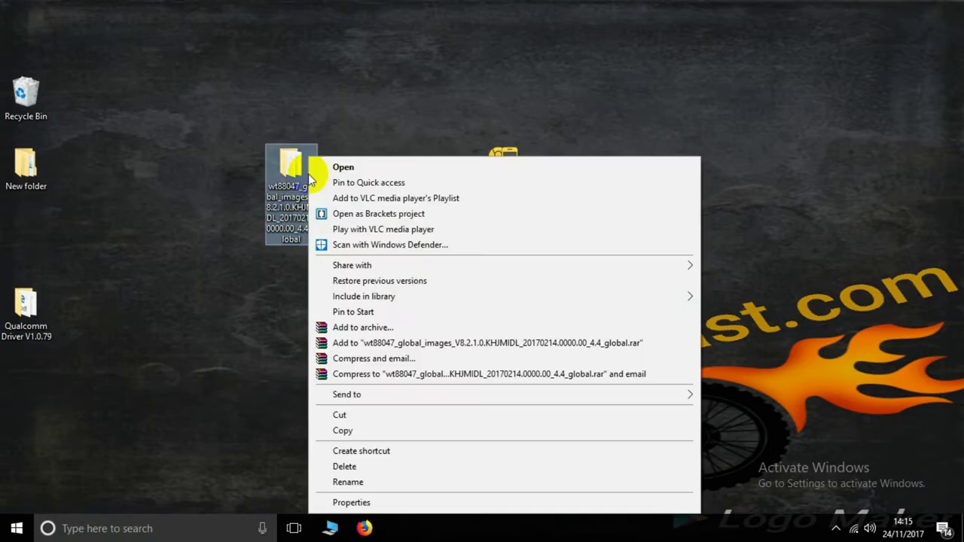
left_click(360, 431)
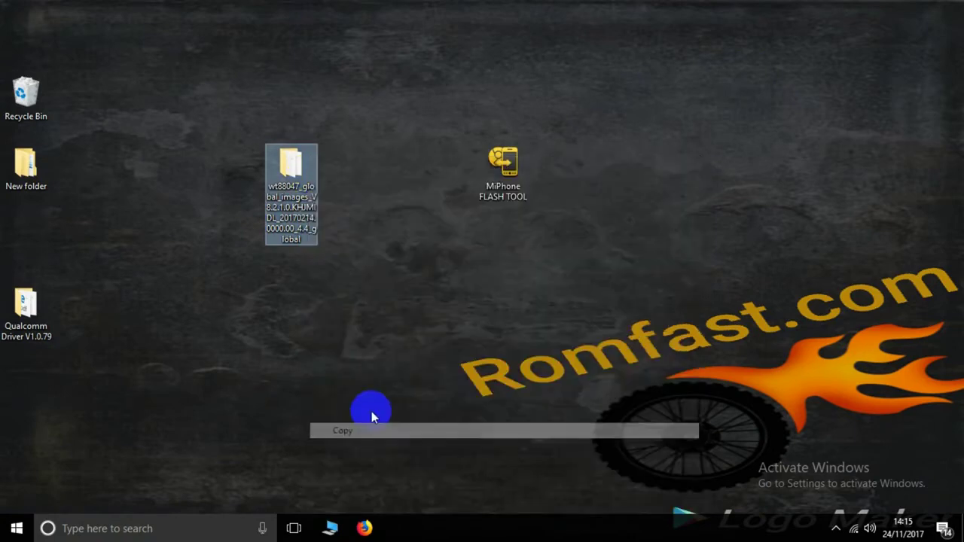
left_click(330, 527)
- Paste the copied wt88047 global images folder into the root of Local Disk (C:)
left_click(183, 263)
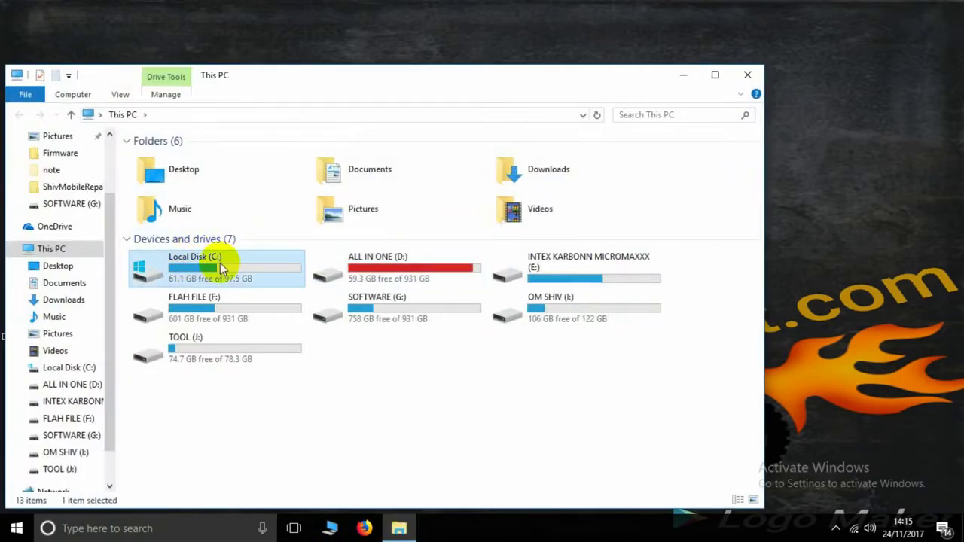
double_click(220, 263)
right_click(237, 378)
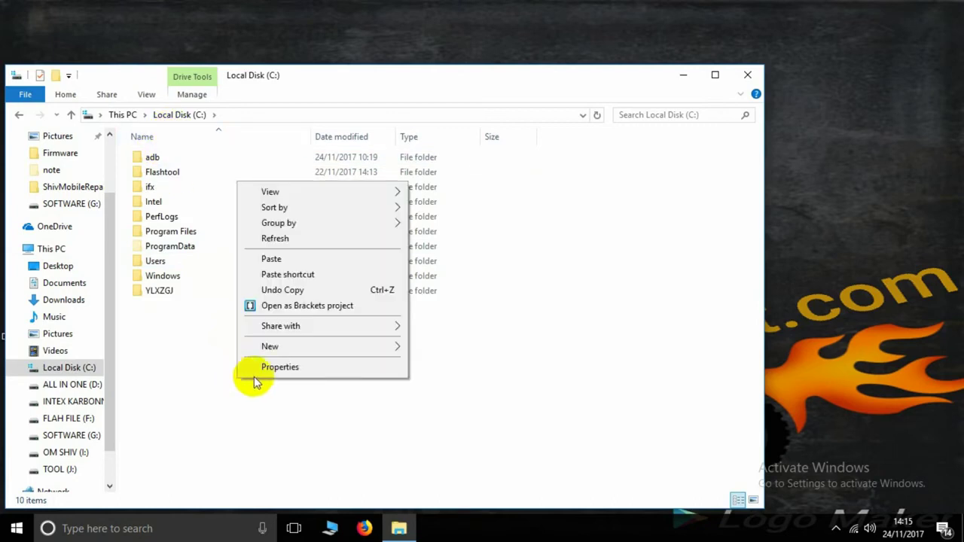
left_click(260, 258)
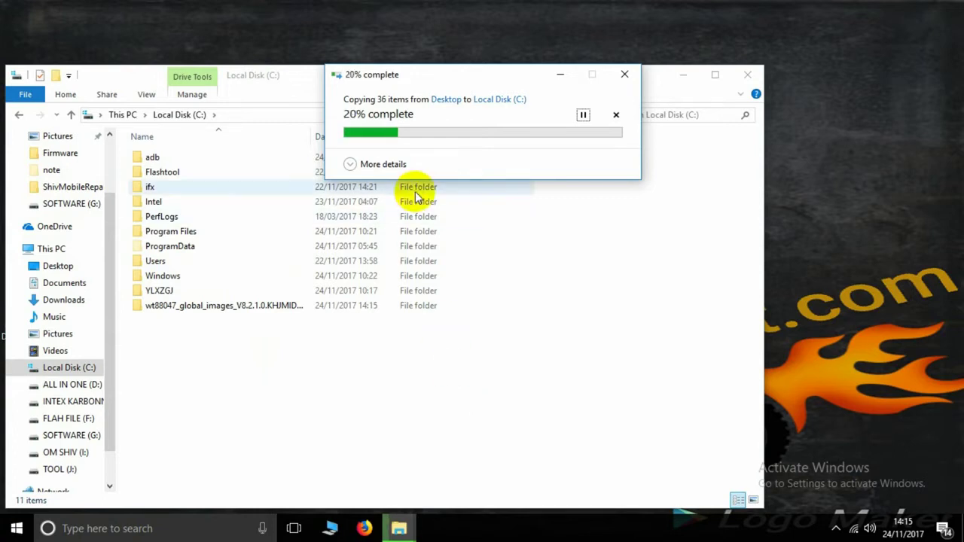
left_click(751, 85)
- Move the copy progress window aside and line the wt88047 and Qualcomm Driver folders down the left edge
left_click(751, 82)
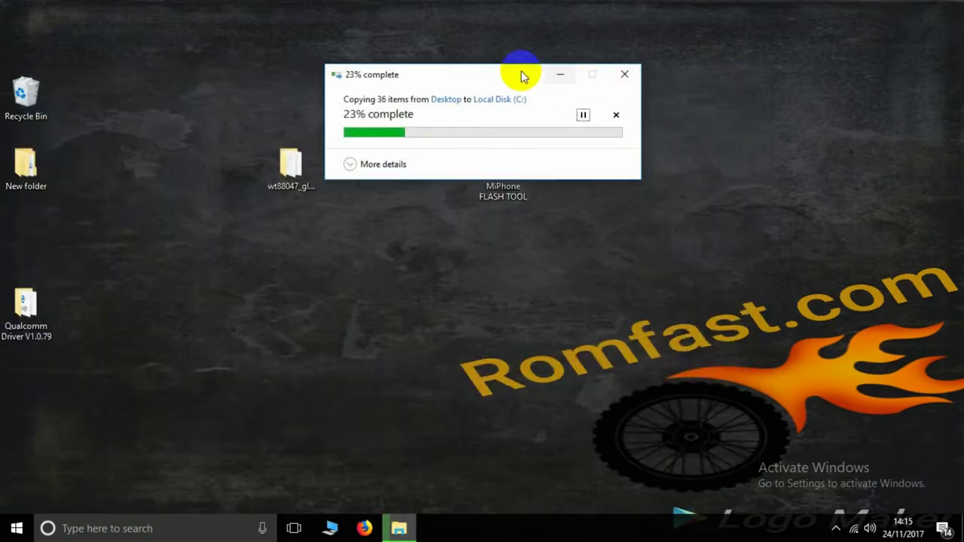
left_click_drag(517, 75, 705, 77)
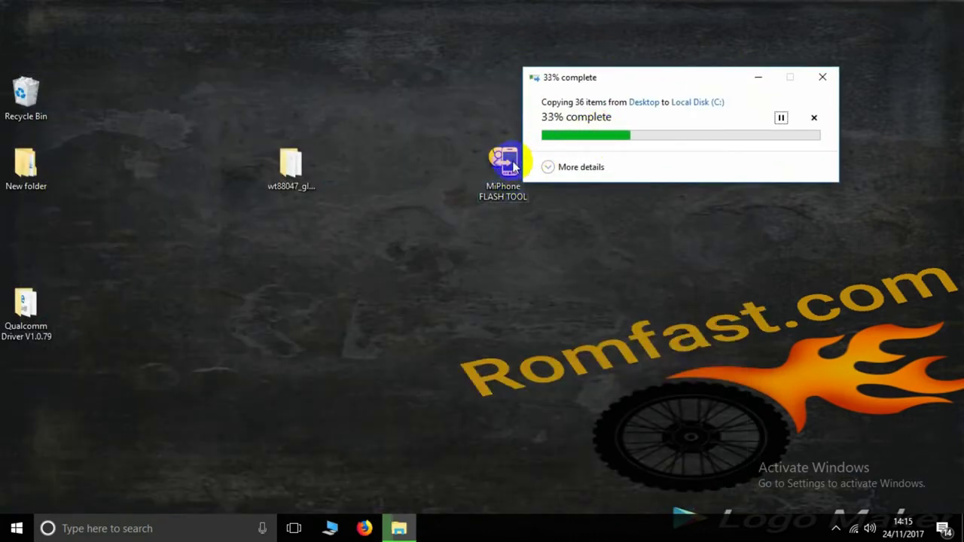
left_click_drag(309, 167, 35, 244)
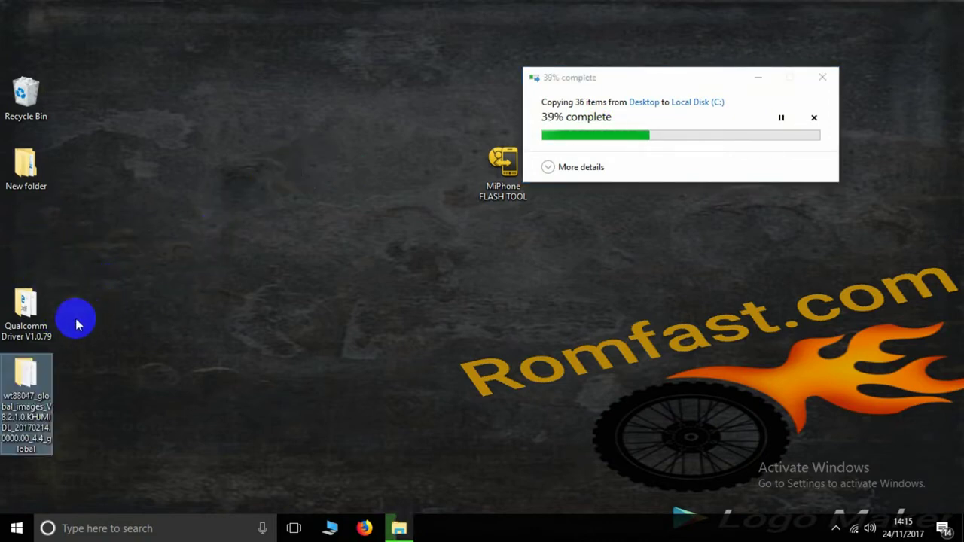
left_click_drag(34, 313, 34, 244)
left_click(121, 271)
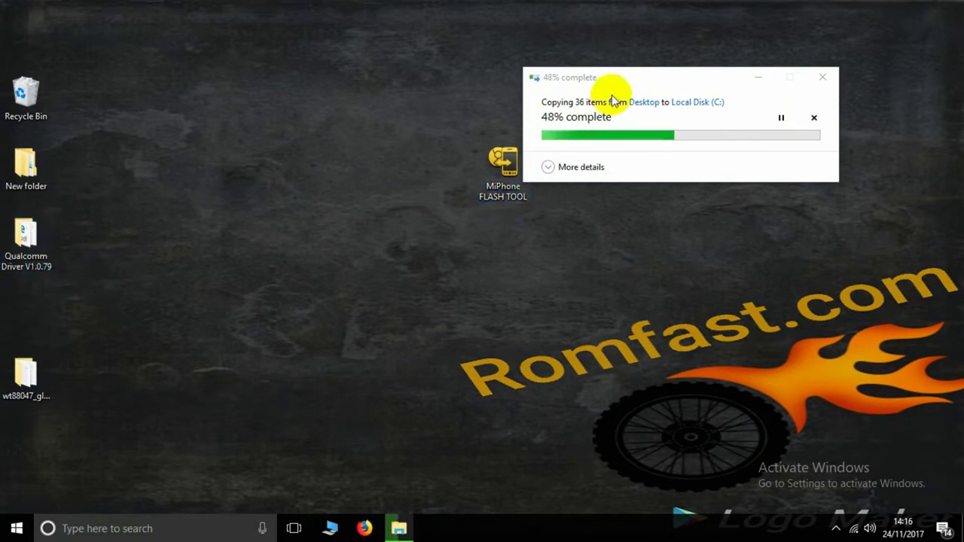
- Peek into the Qualcomm Driver folder and refresh the desktop while the 36-item copy reaches 100%
left_click_drag(617, 83, 671, 82)
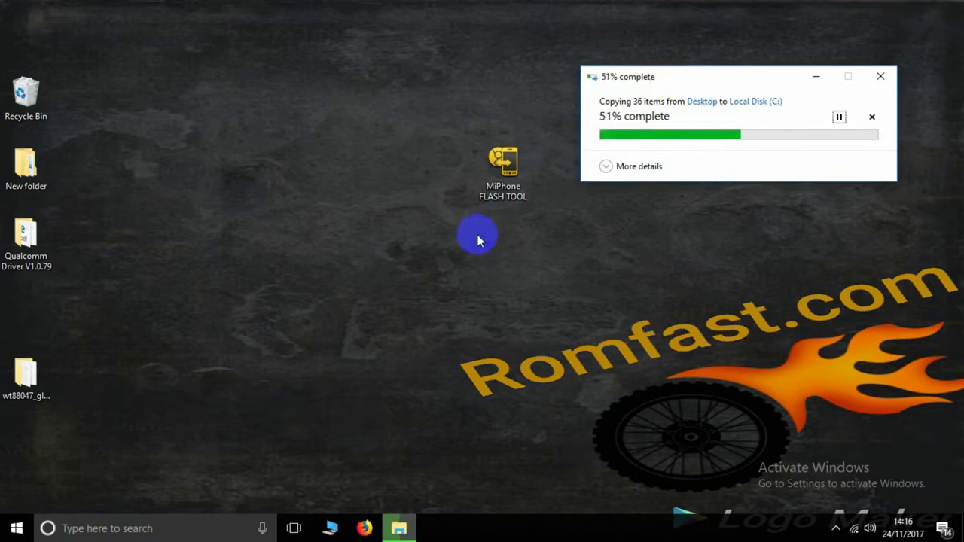
left_click(36, 260)
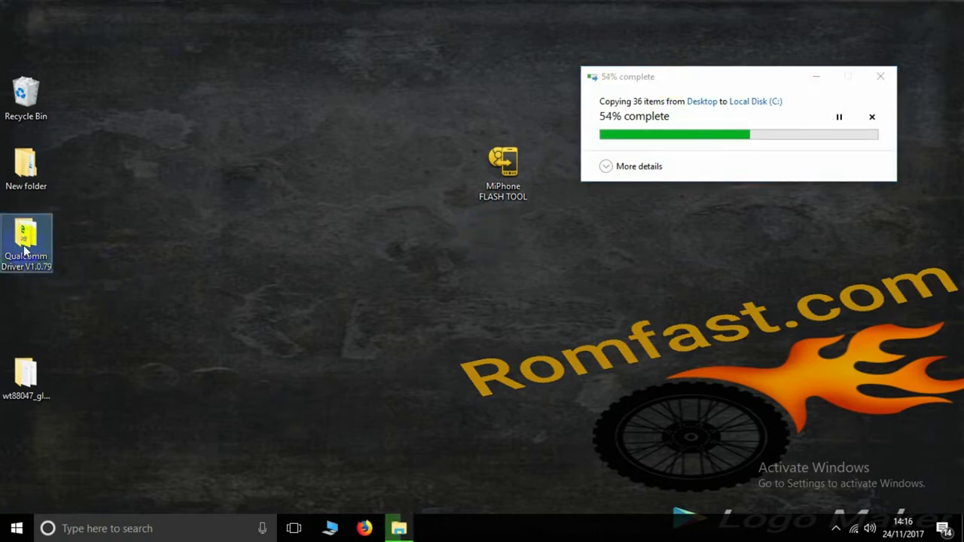
double_click(34, 245)
left_click(156, 217)
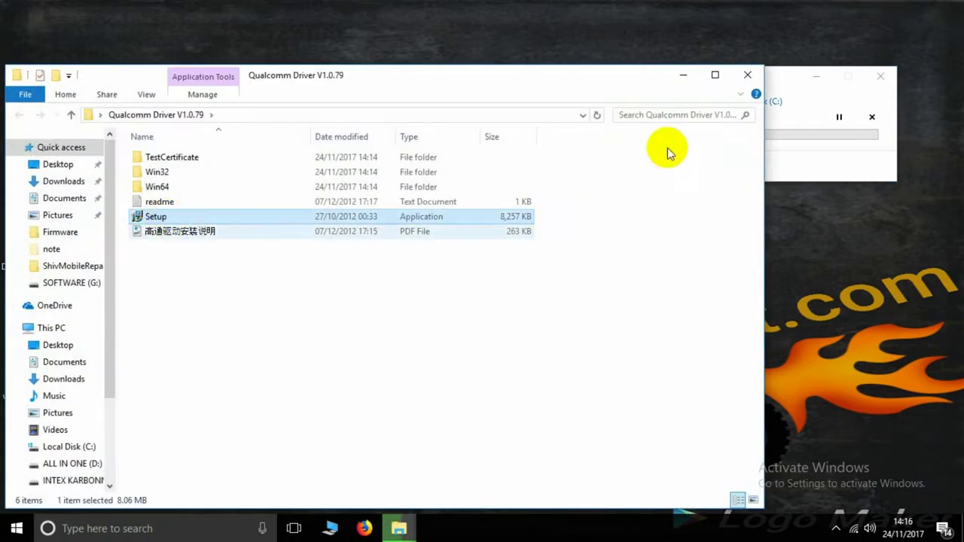
left_click(748, 75)
right_click(344, 151)
left_click(376, 188)
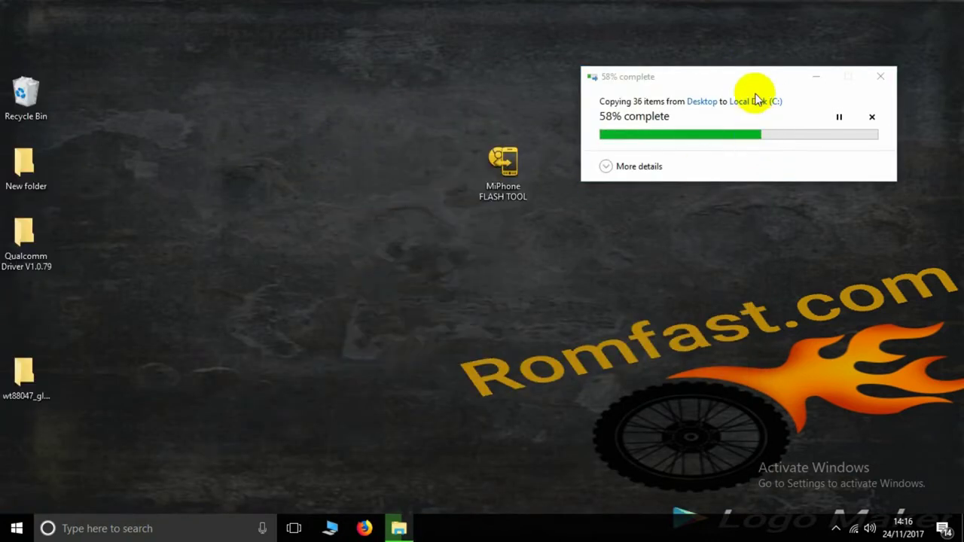
left_click_drag(738, 71, 764, 69)
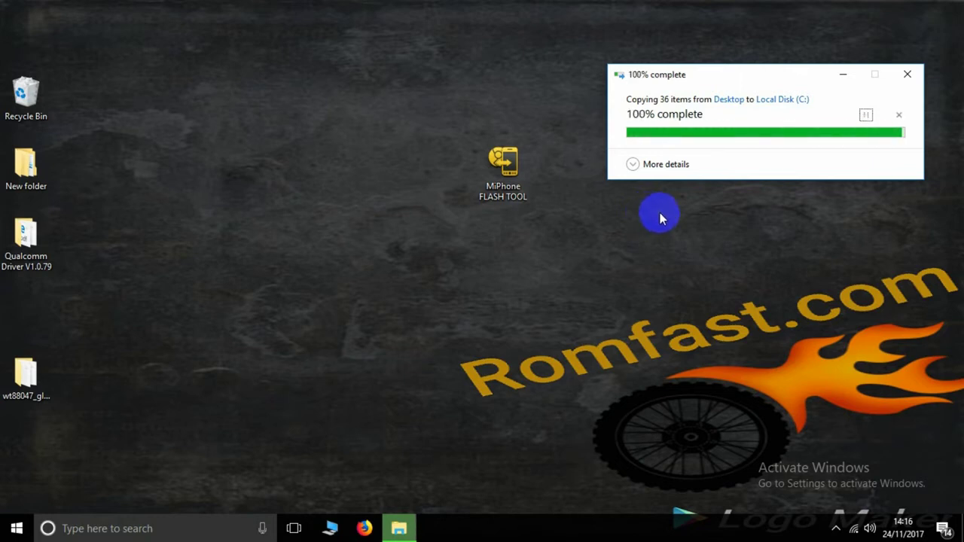
left_click_drag(506, 179, 402, 181)
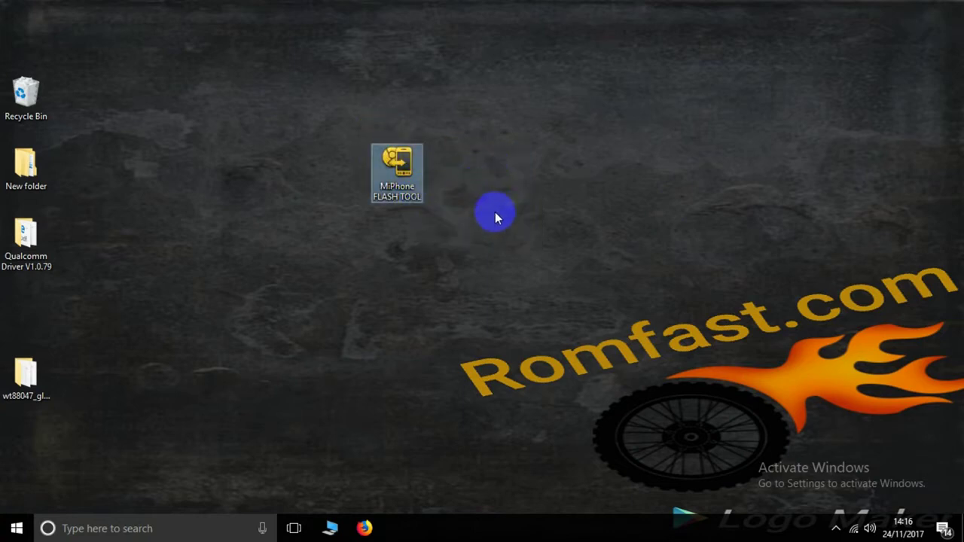
- Run the MiPhone FLASH TOOL installer with the default installation path
key("Return")
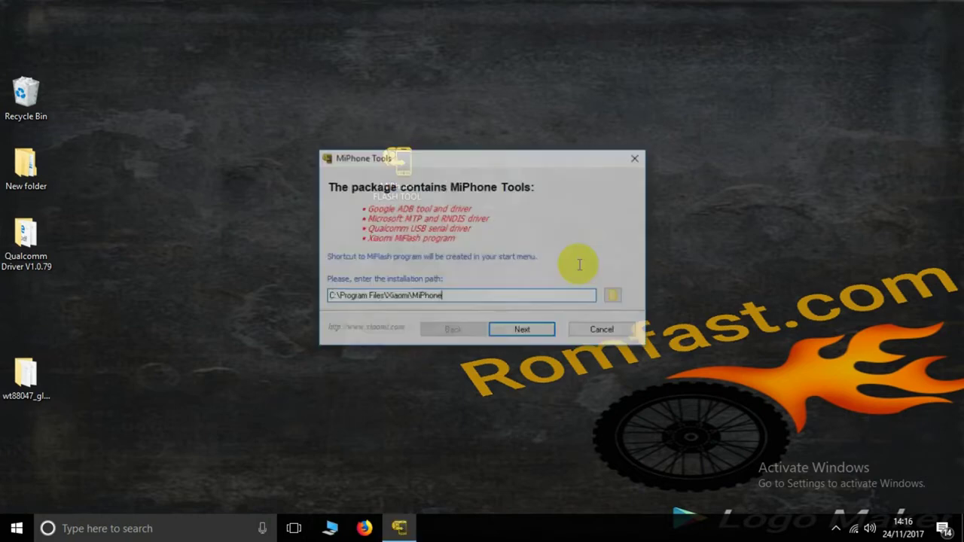
left_click(518, 330)
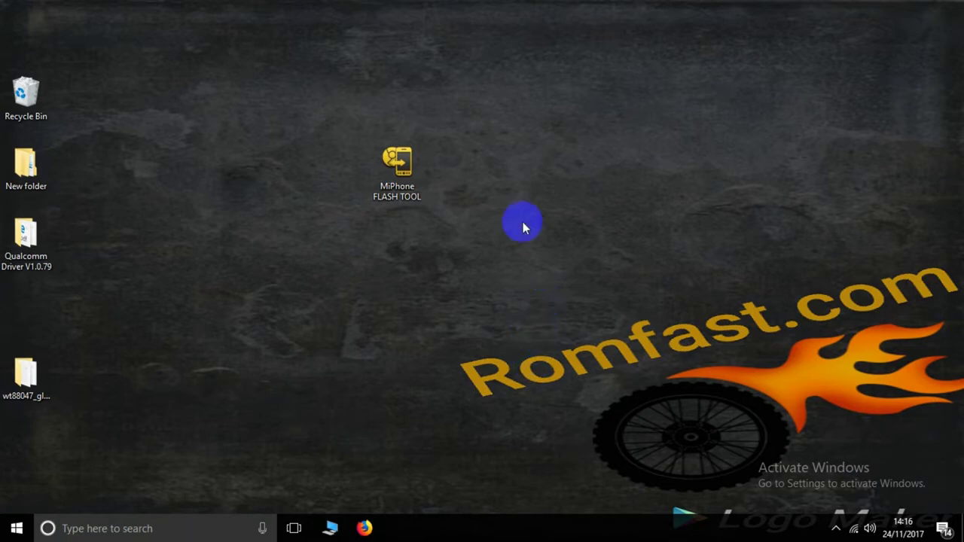
left_click_drag(544, 217, 706, 186)
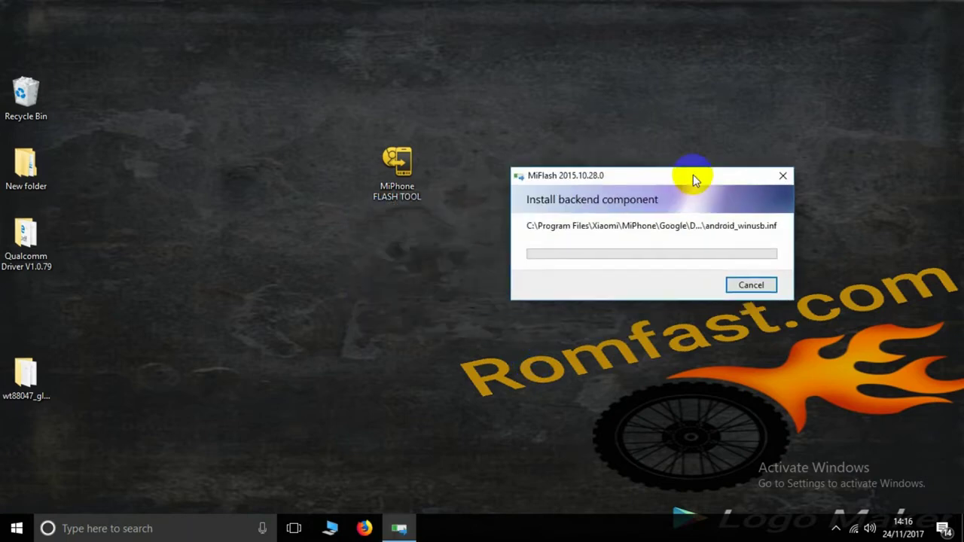
right_click(256, 173)
left_click(281, 216)
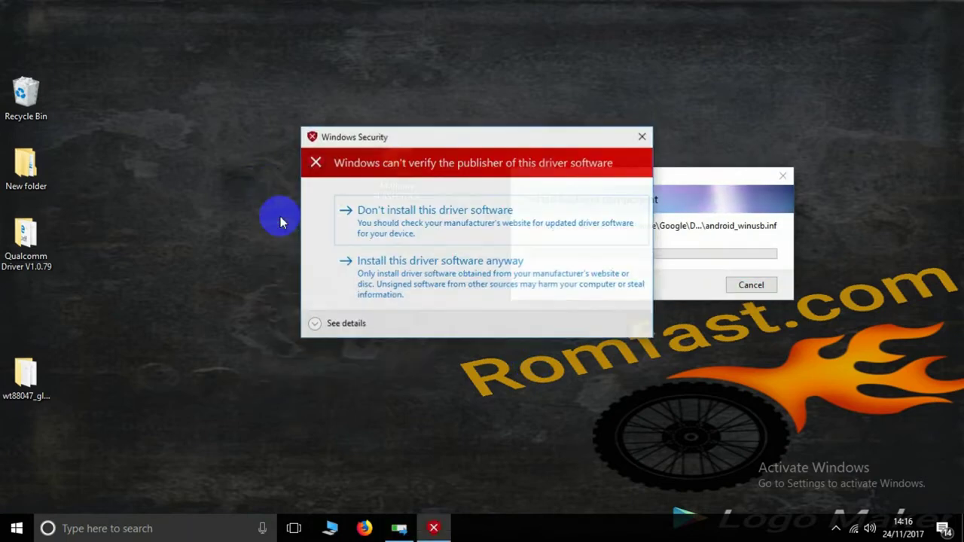
- Allow the unverified Nvidia USB and Qualcomm drivers to install, then finish the installer
left_click(352, 259)
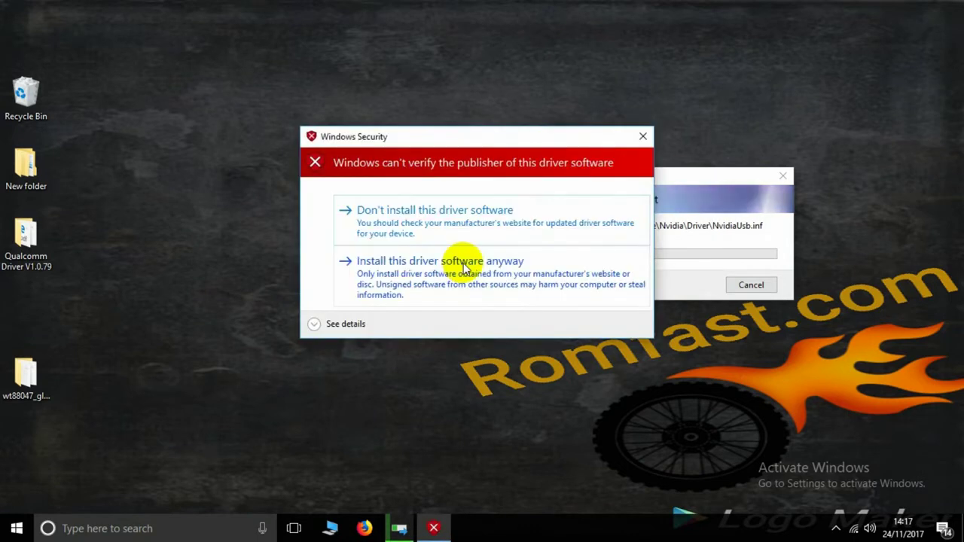
left_click(462, 268)
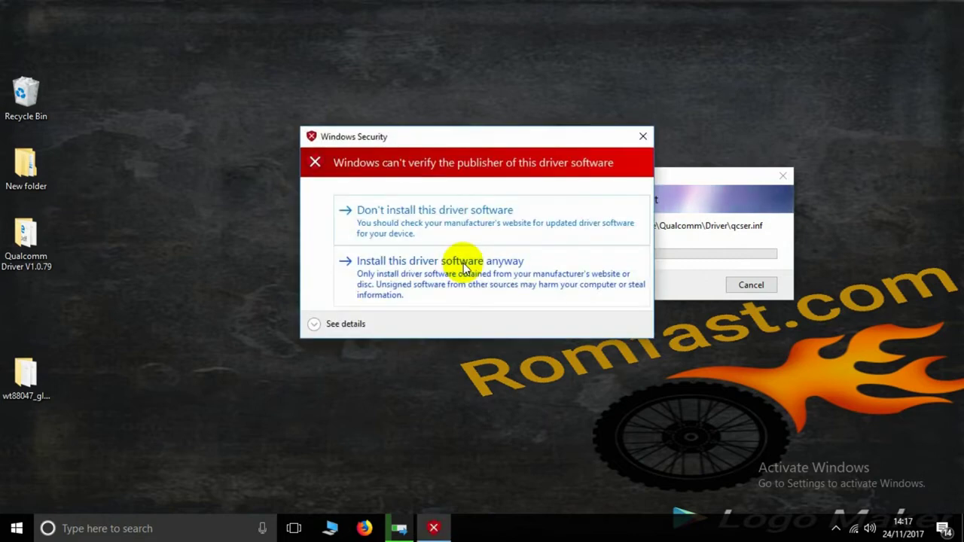
left_click(463, 263)
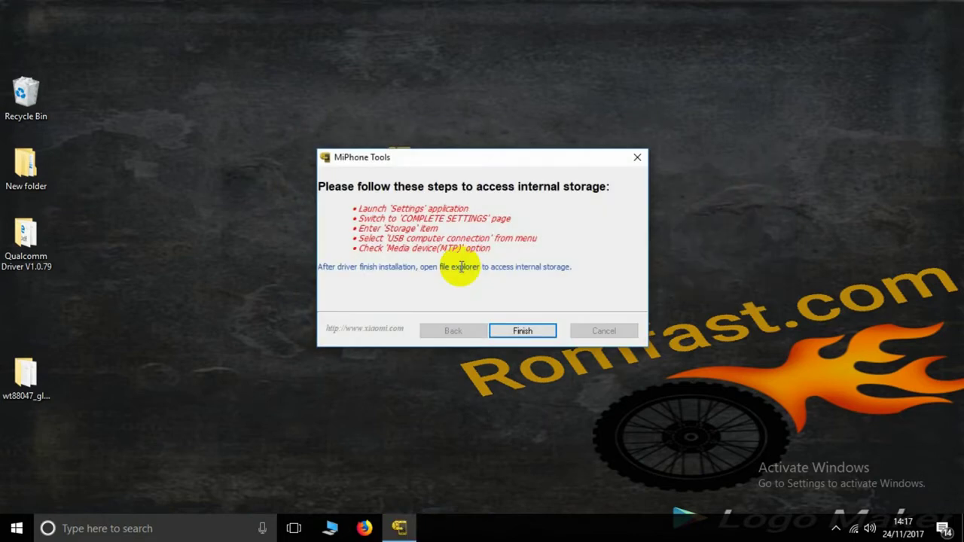
left_click(520, 332)
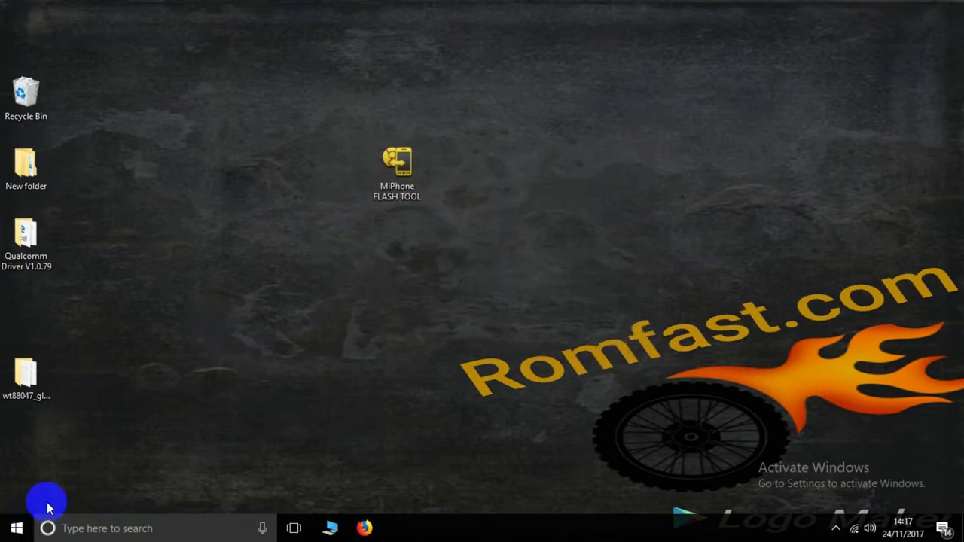
- Launch MiFlash and browse to the images subfolder of C:\wt88047_global_images_V8.2.1.0
left_click(16, 528)
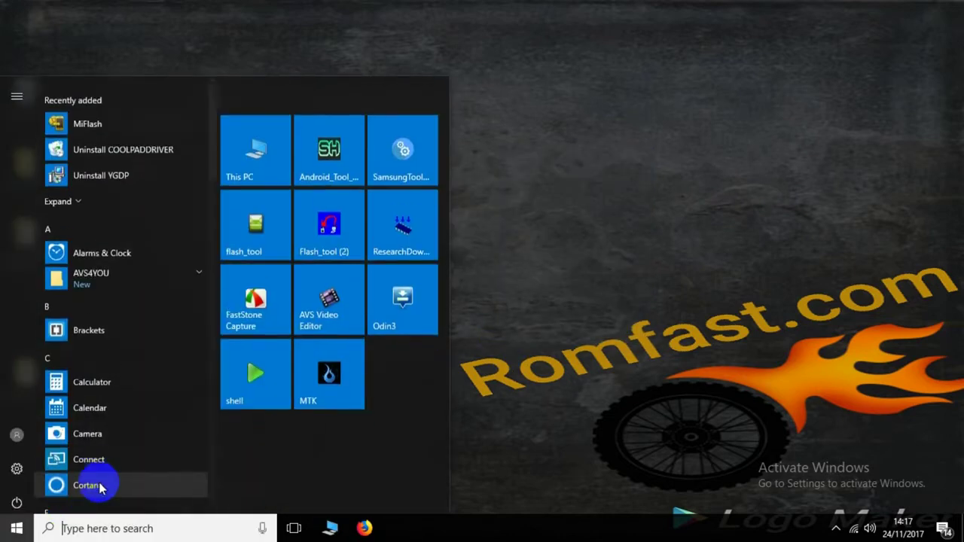
left_click(87, 114)
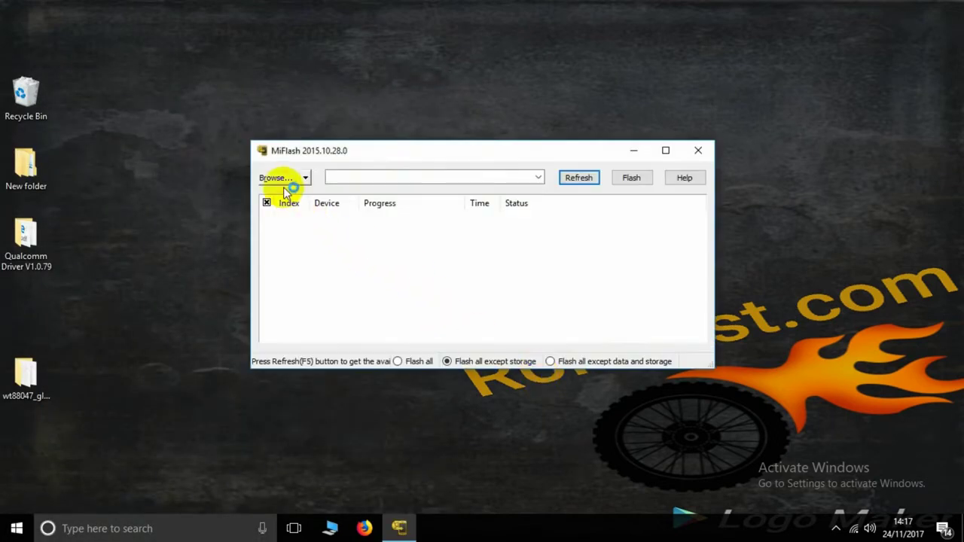
left_click(282, 177)
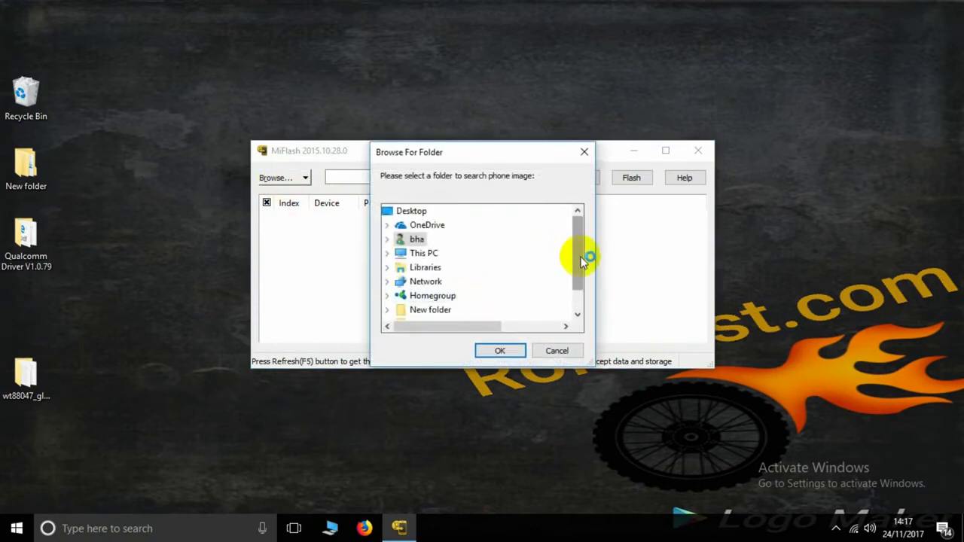
left_click_drag(577, 258, 578, 275)
double_click(423, 225)
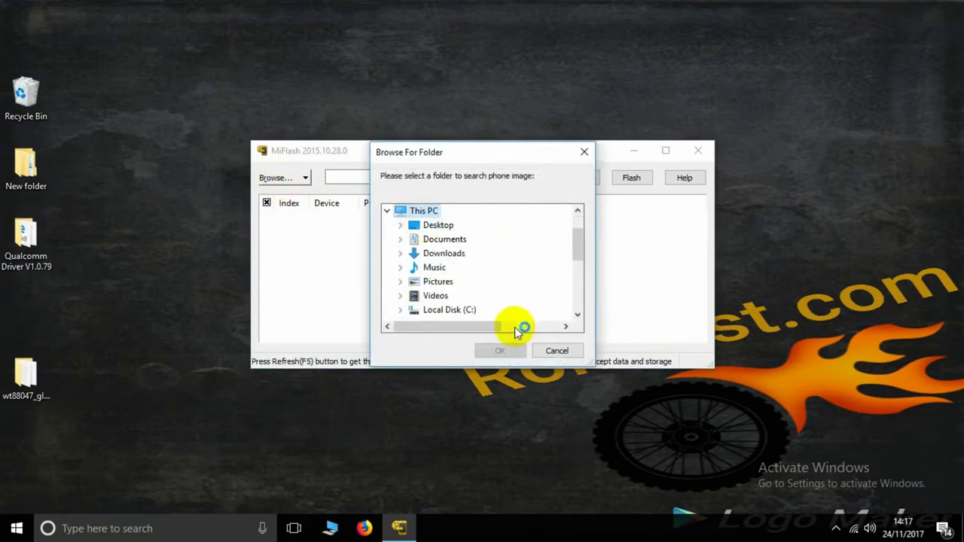
double_click(475, 311)
scroll(506, 317, "down", 1)
left_click(490, 311)
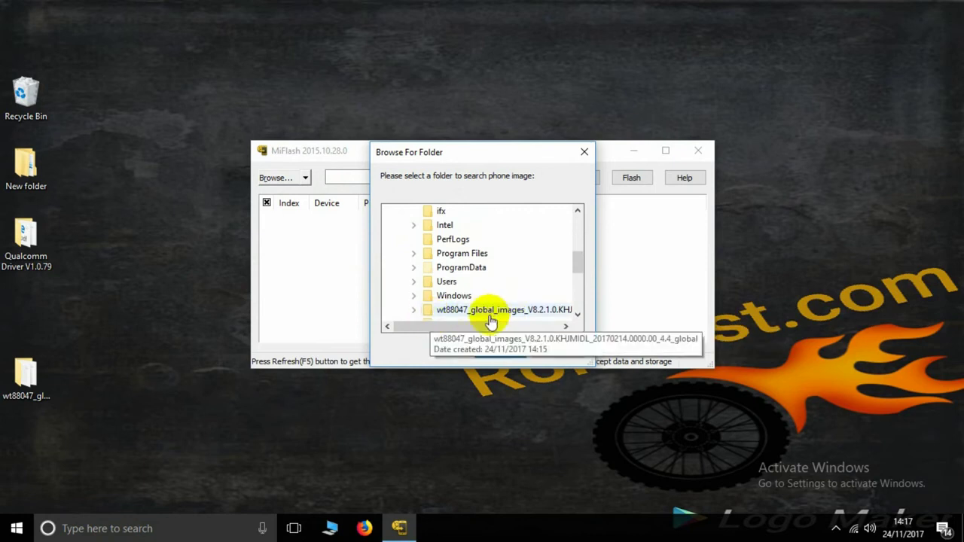
left_click_drag(490, 326, 468, 327)
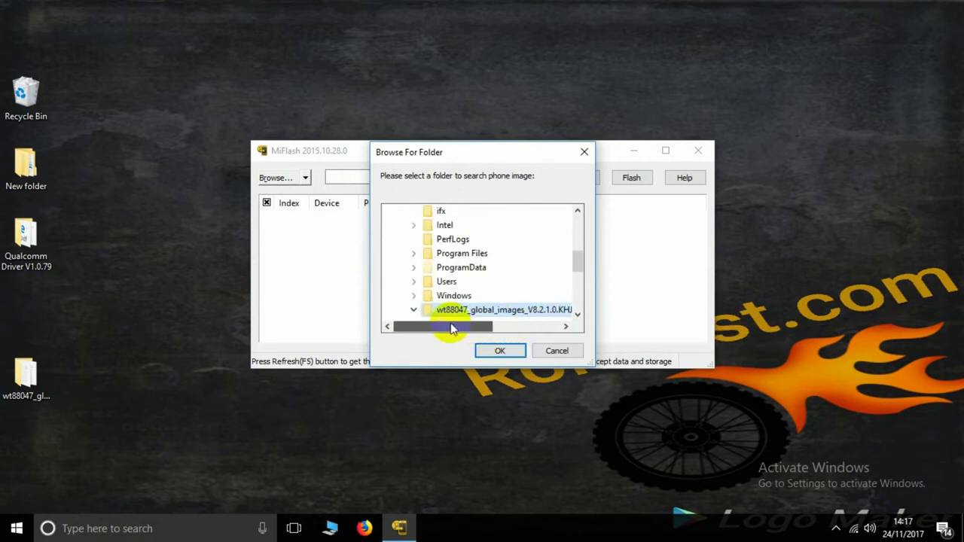
double_click(577, 315)
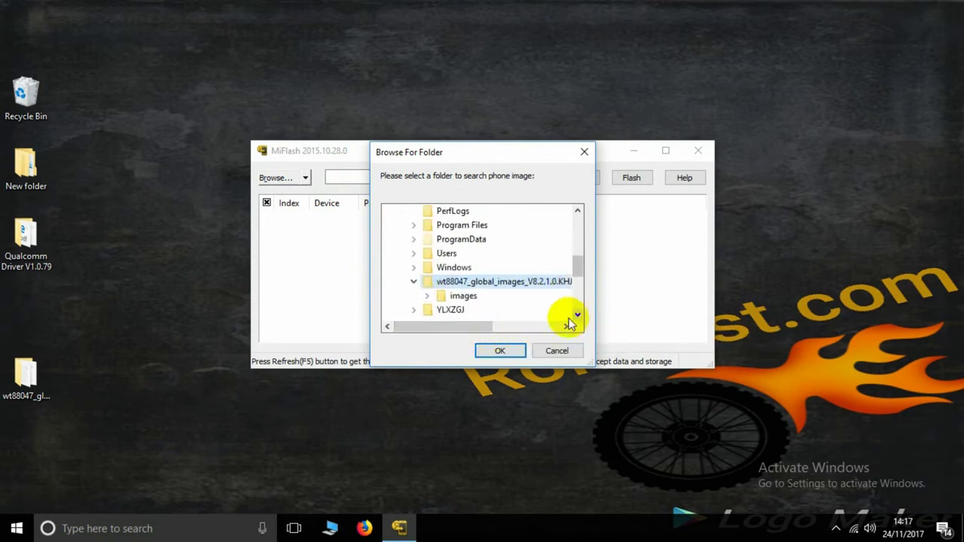
left_click(463, 296)
- Confirm the image path and set flash_all from the C: wt88047 folder as the Advanced flash script
left_click(509, 352)
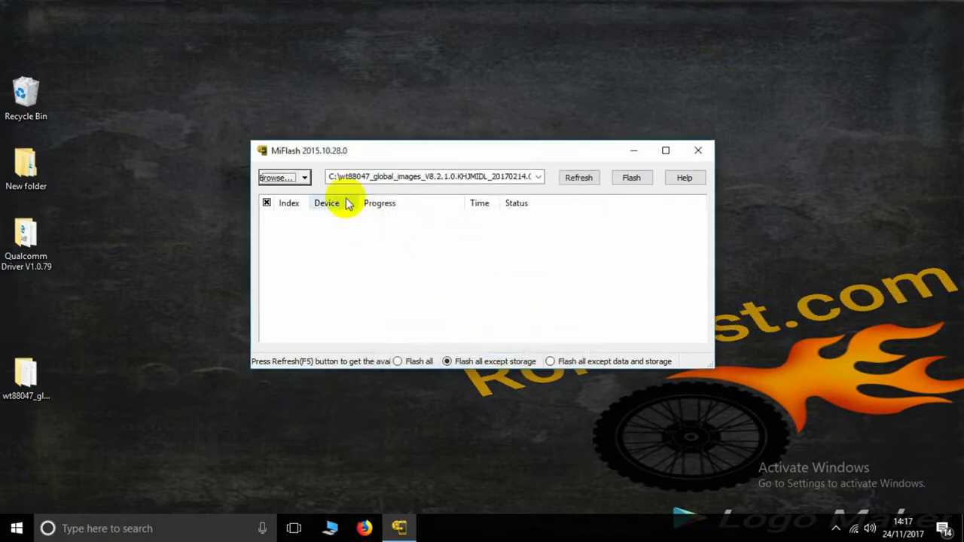
left_click(306, 177)
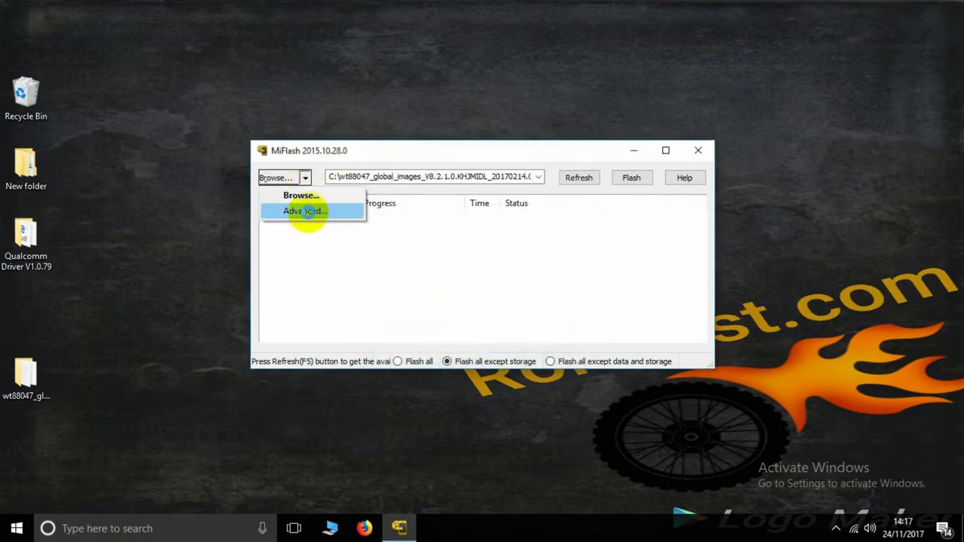
left_click(306, 212)
left_click(644, 186)
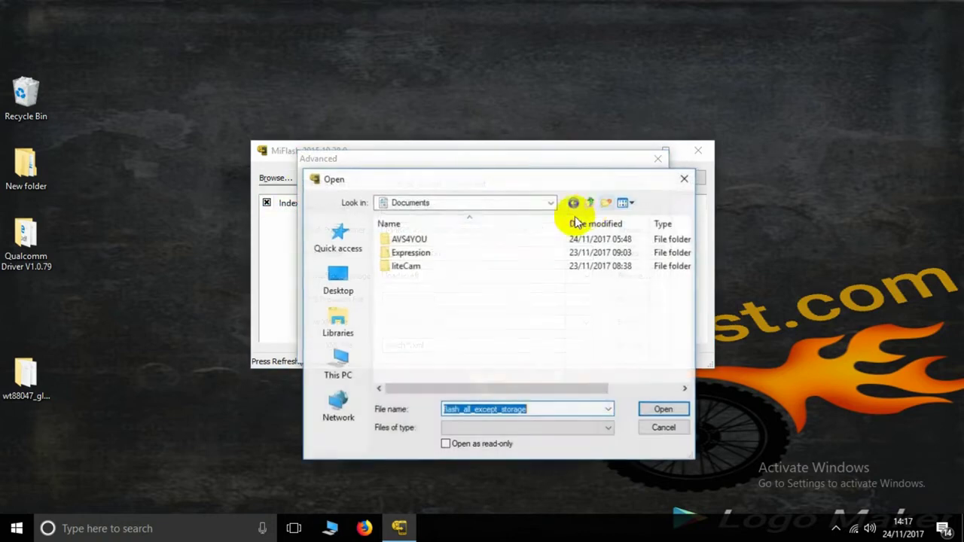
left_click(523, 203)
left_click(470, 373)
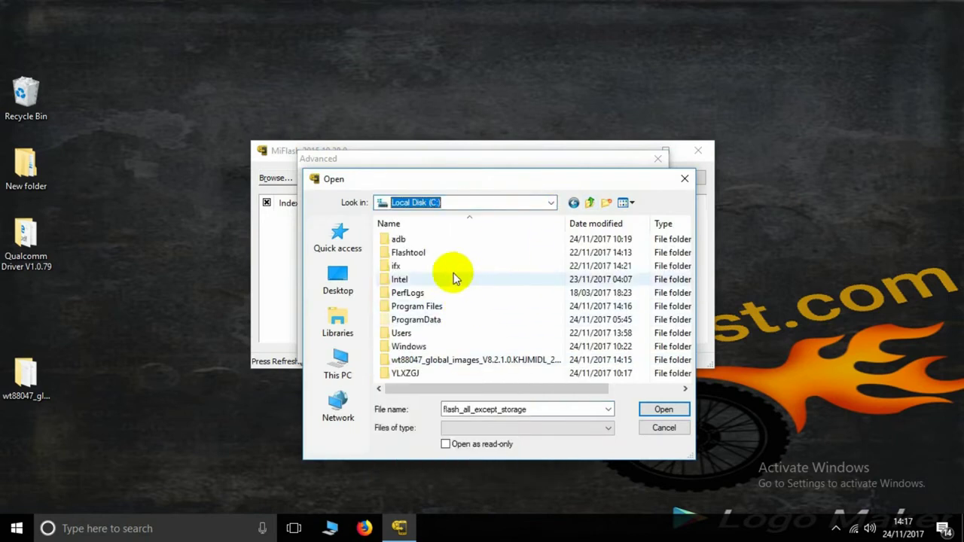
double_click(455, 361)
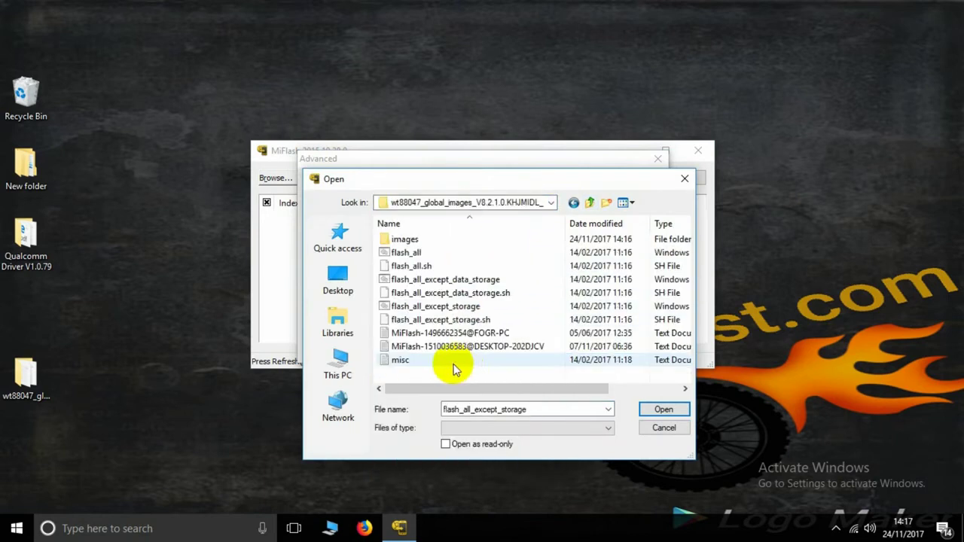
left_click(412, 254)
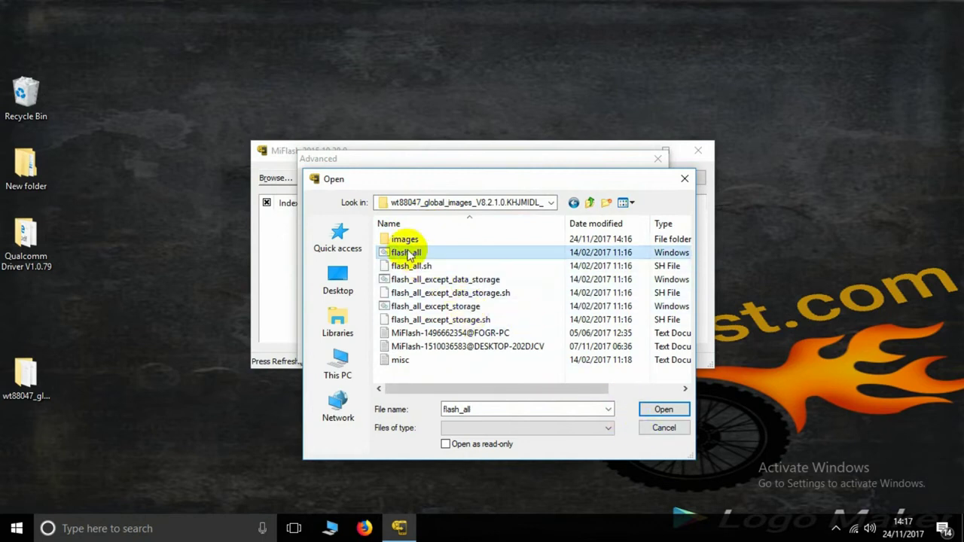
double_click(409, 253)
left_click(658, 159)
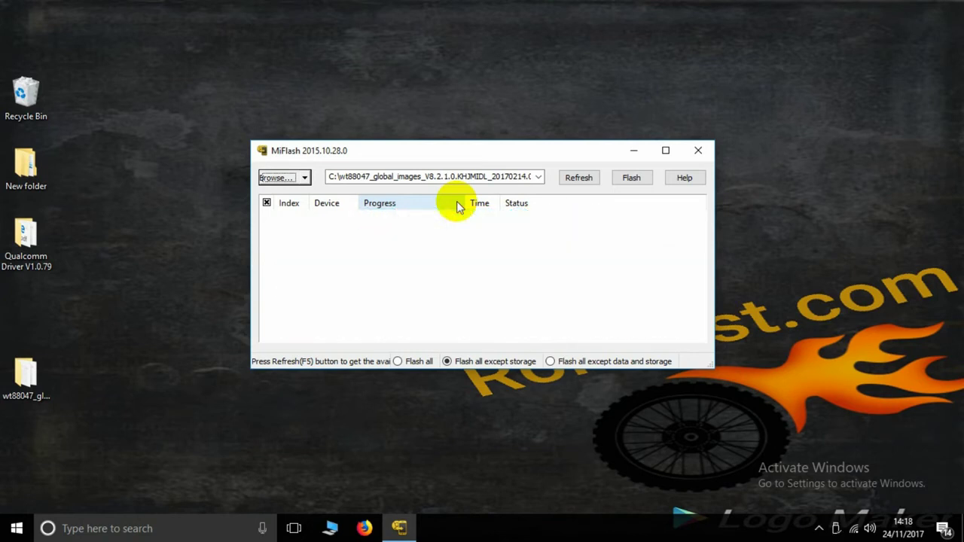
- Detect and select the connected phone, choose Flash all mode, and flash it
left_click(578, 179)
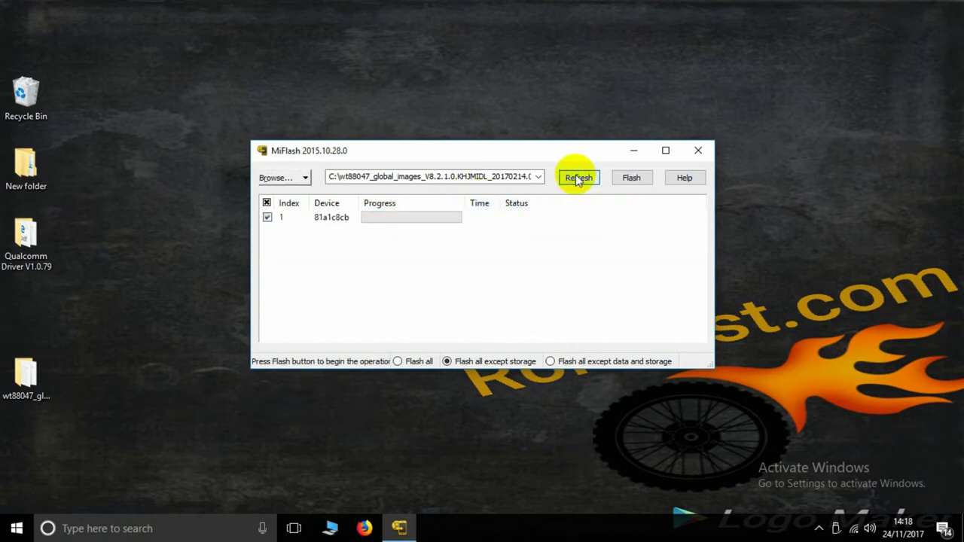
left_click(329, 223)
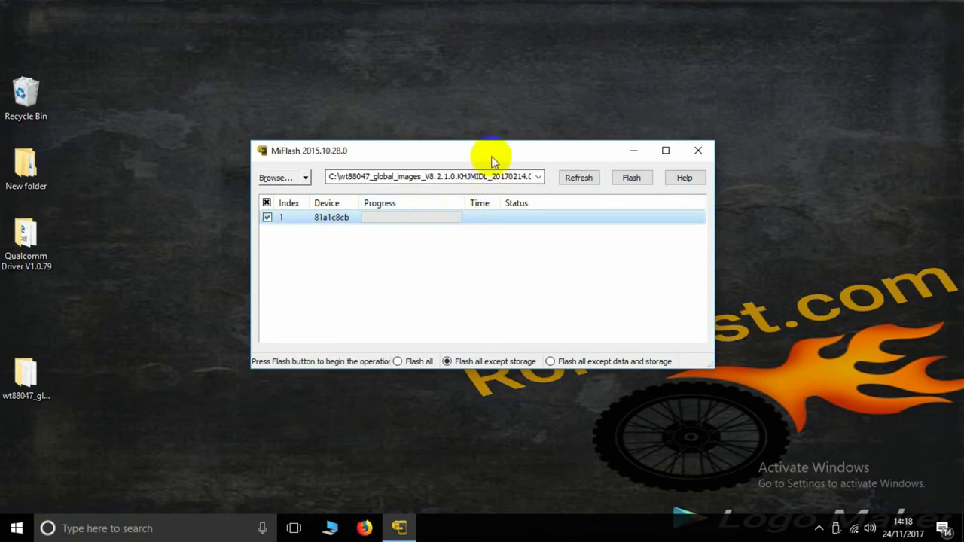
left_click_drag(499, 150, 581, 116)
left_click(489, 331)
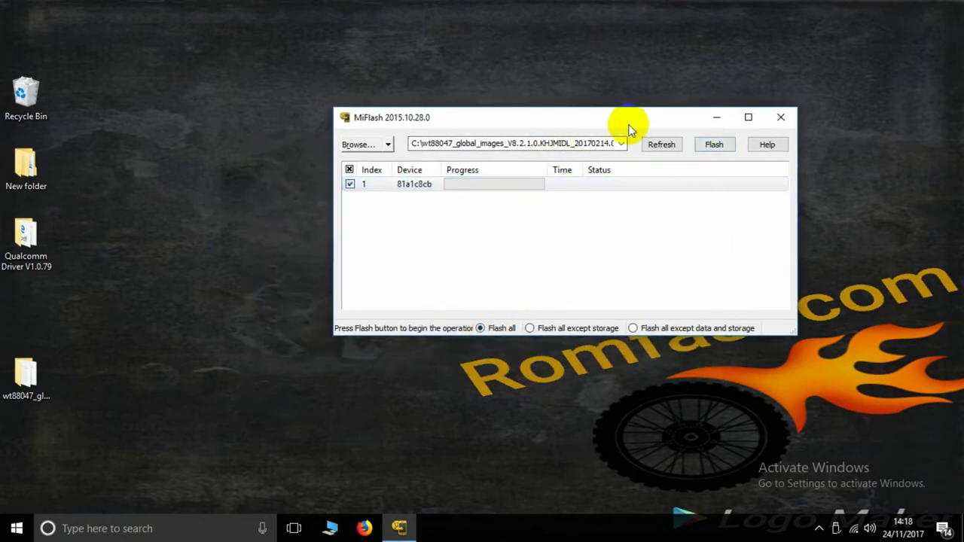
left_click_drag(623, 121, 592, 112)
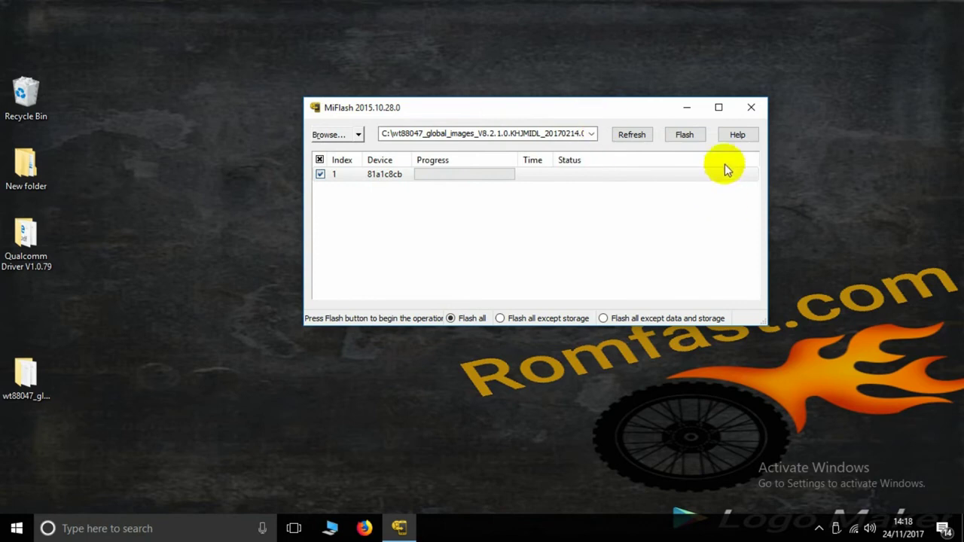
left_click(690, 133)
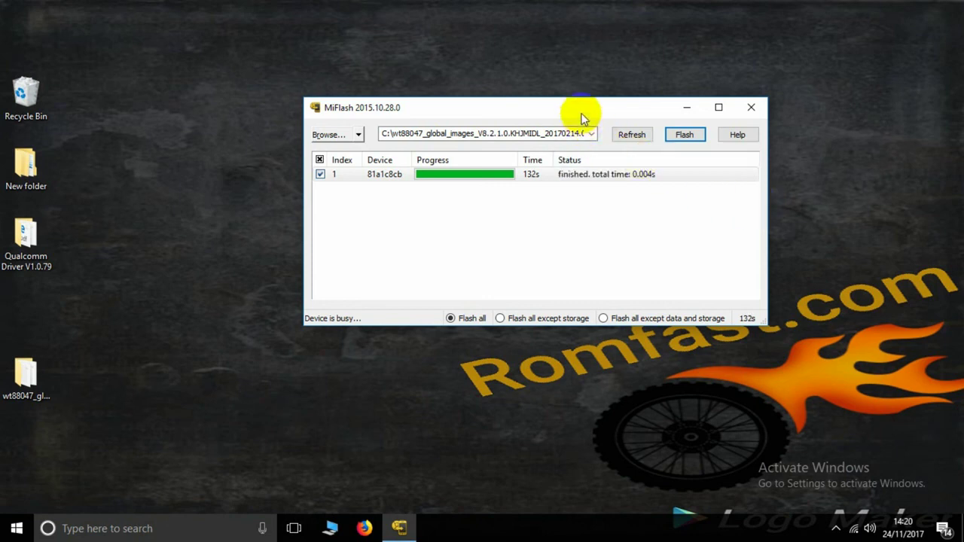
- Close MiFlash once flashing finishes and move the MiPhone FLASH TOOL shortcut left
left_click_drag(580, 114, 515, 114)
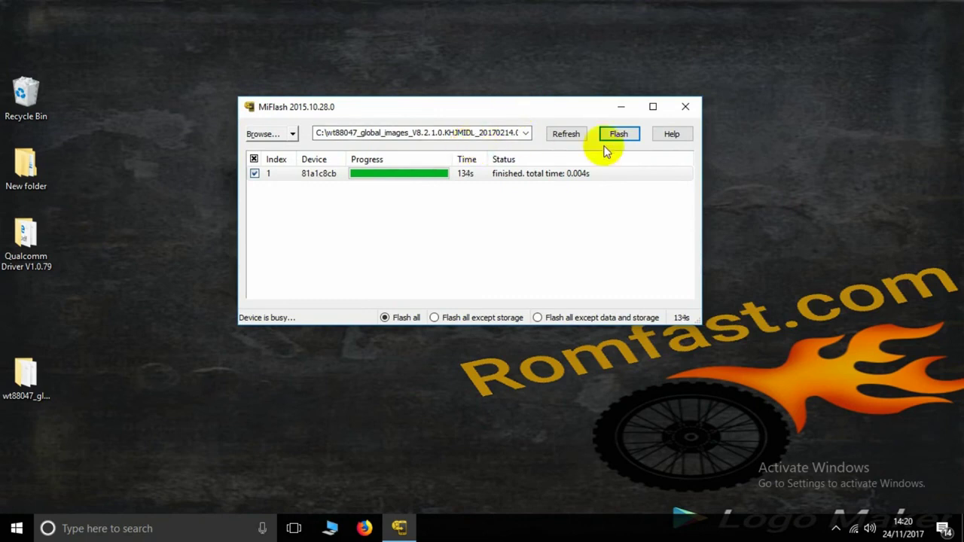
left_click(686, 112)
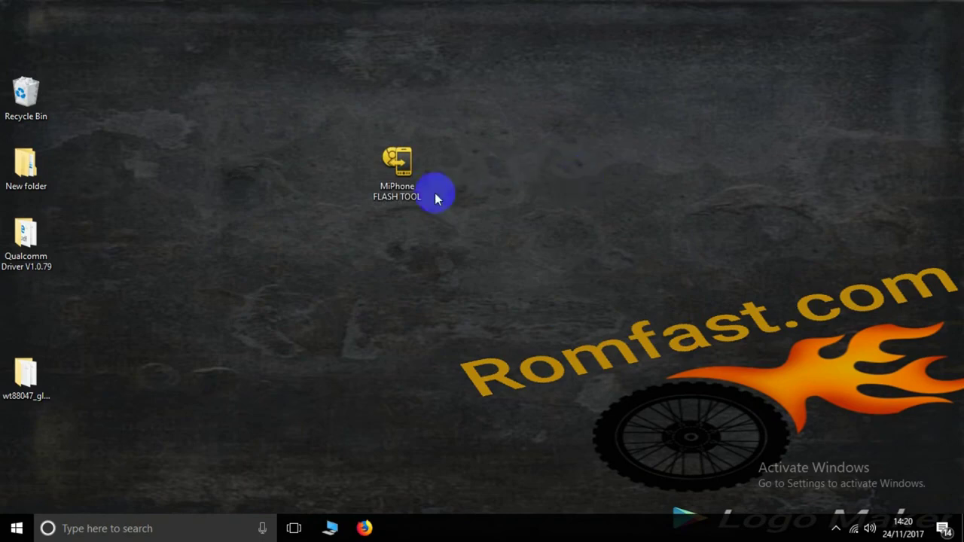
left_click_drag(411, 188, 238, 188)
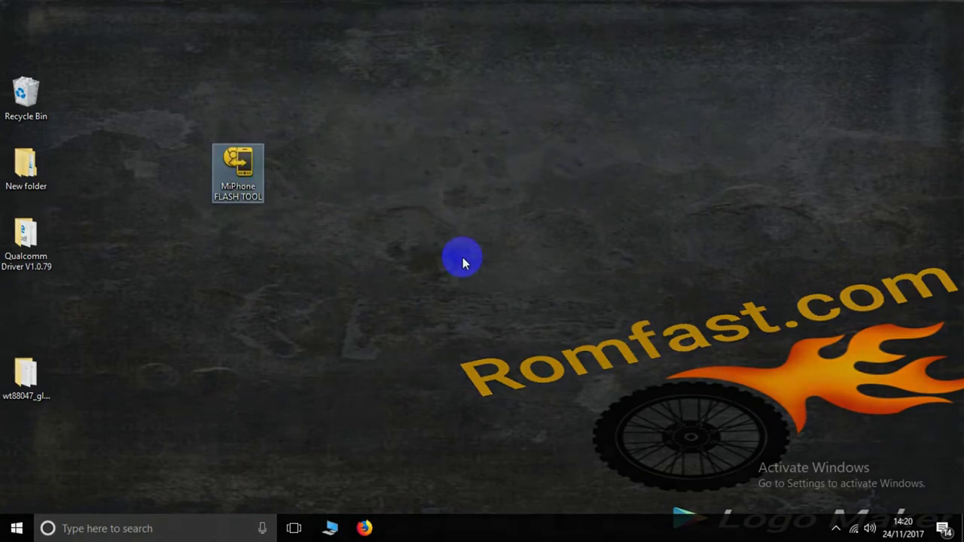